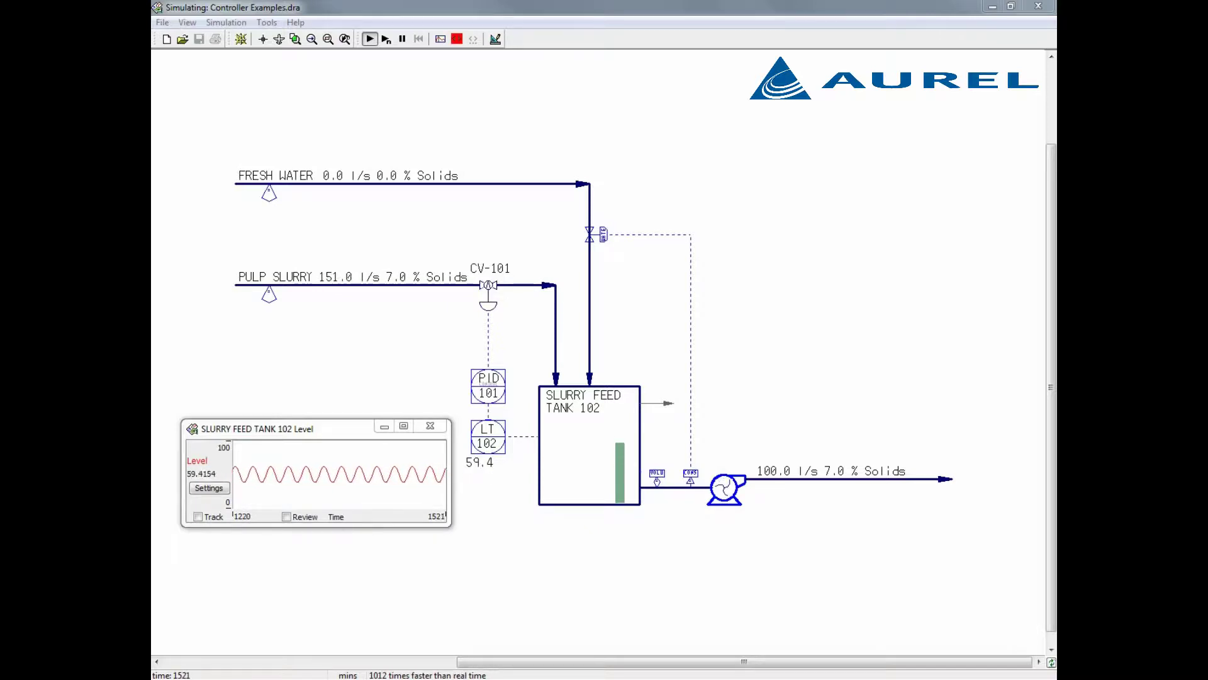
Open the autotuning wizard for level controller PID 101 from its controller settings
double_click(488, 394)
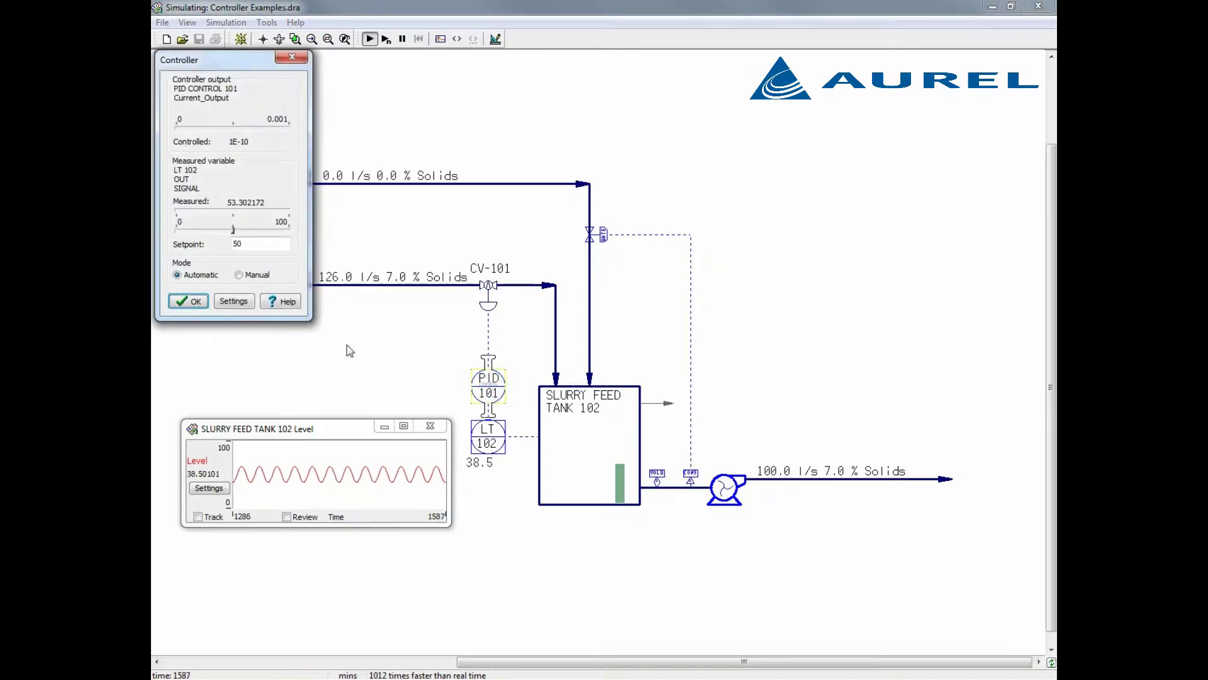
click(234, 302)
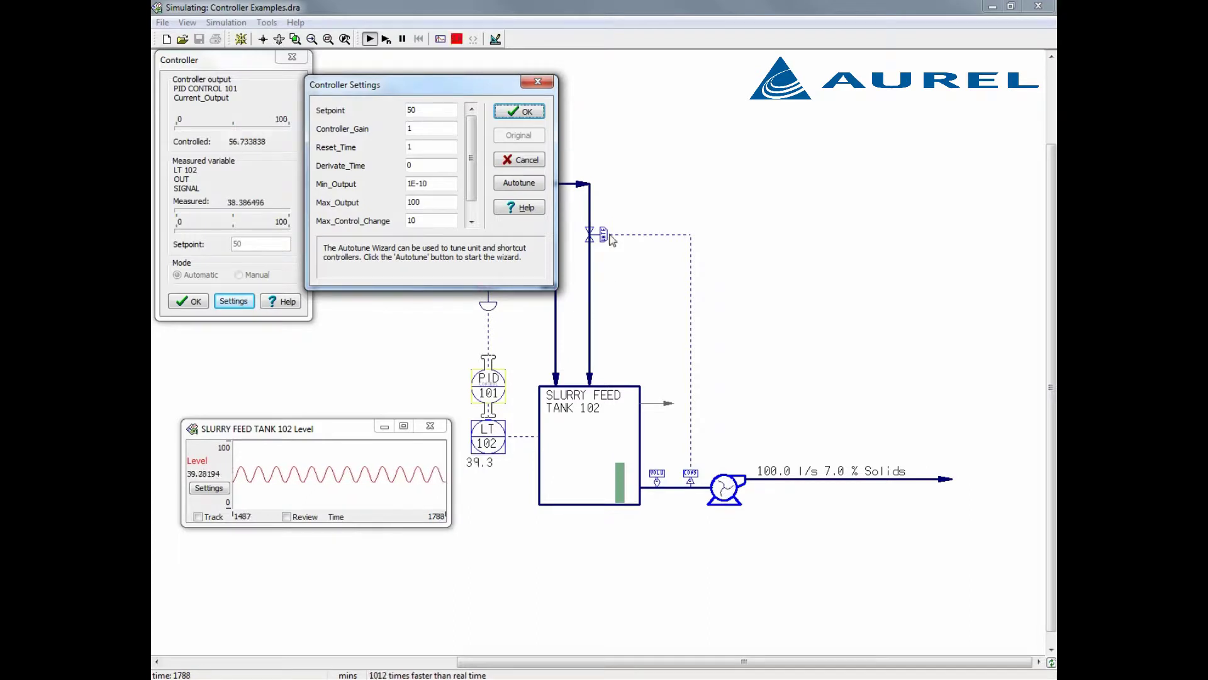
click(529, 188)
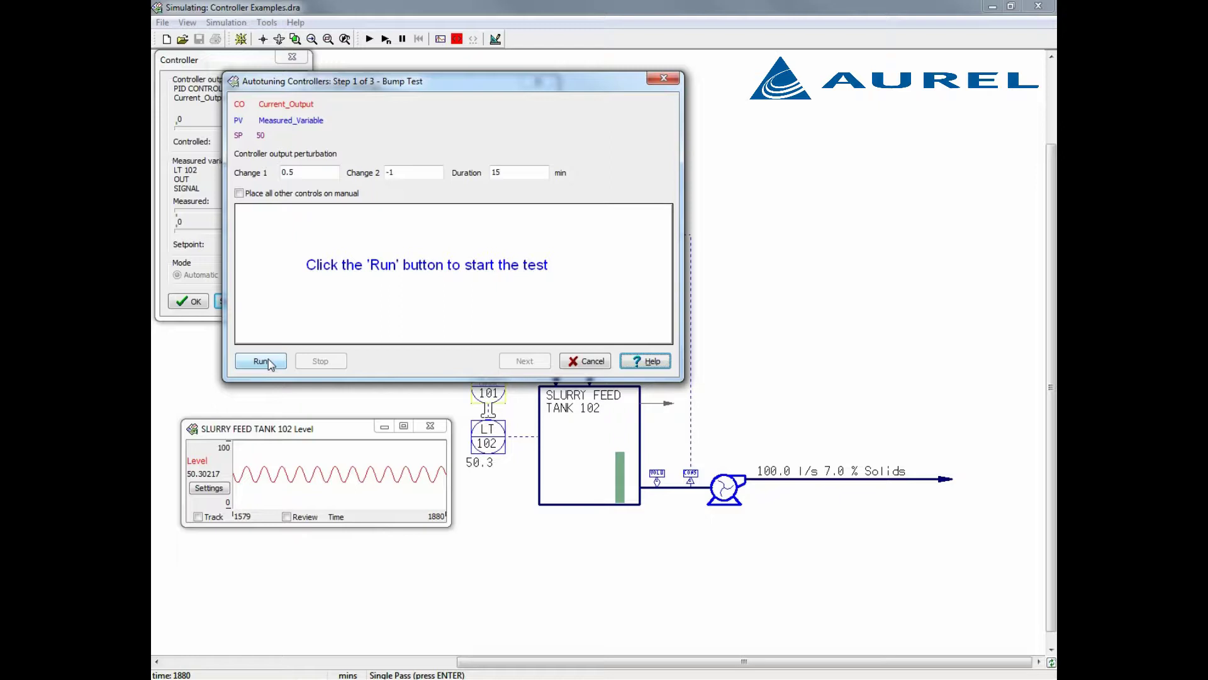
Run the level loop's bump test with output steps of 0.5 and -1 over 15 min
click(261, 360)
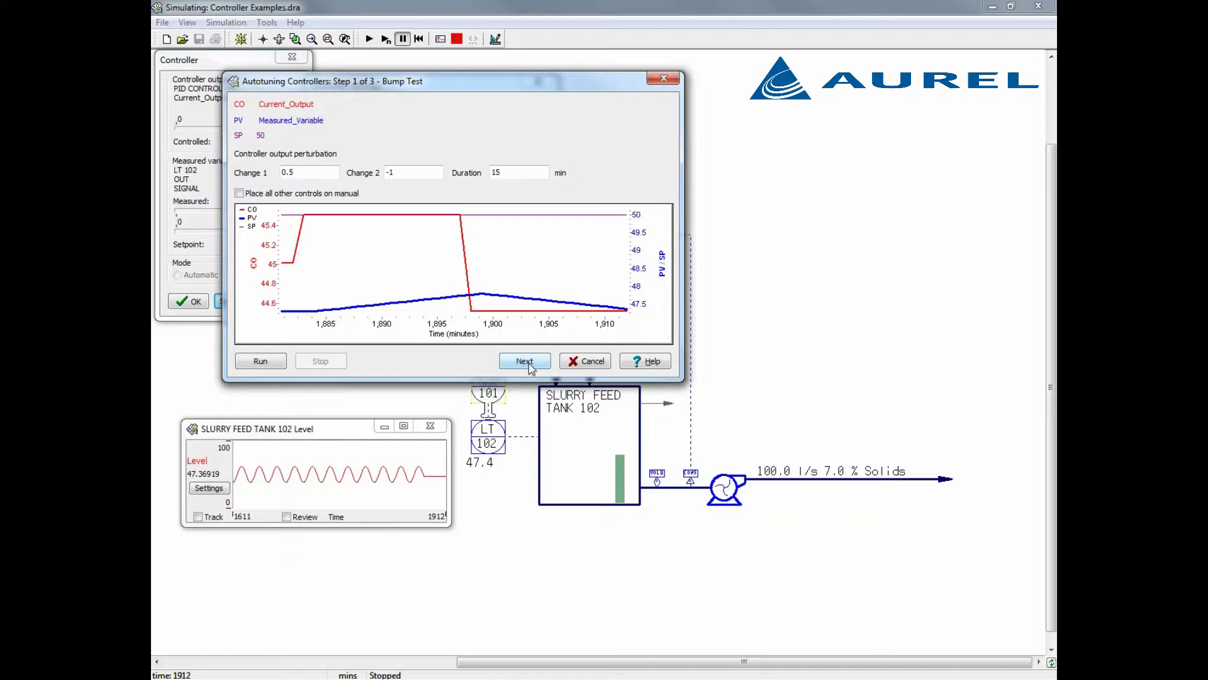
Accept the integrating process model and advance to Tune and Test with gain 5.162638, reset 9.518843
click(524, 361)
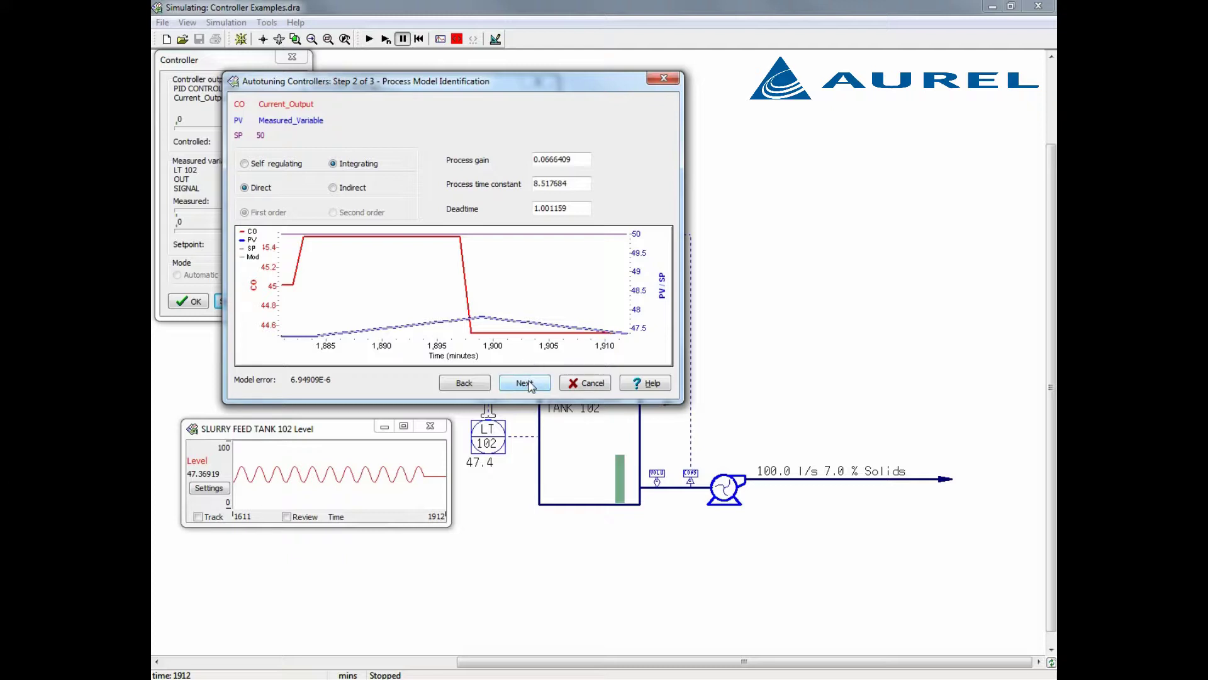
click(530, 385)
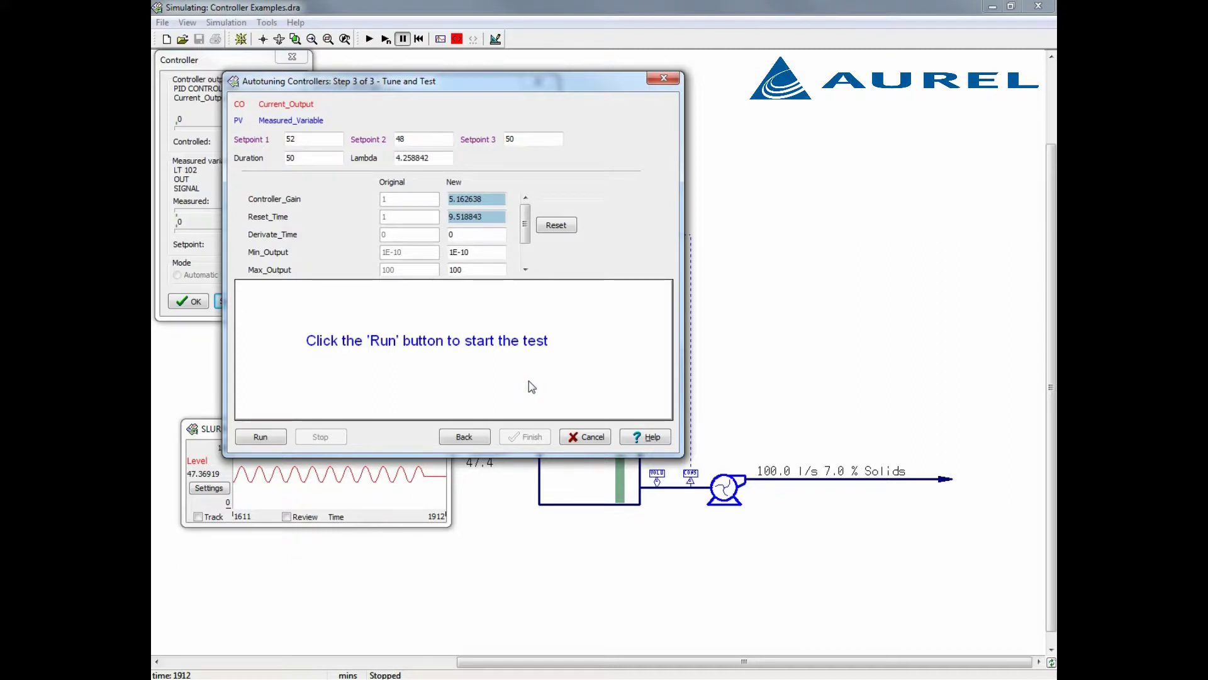
Run the setpoint test with the proposed tuning, then retest with Lambda 8.5
click(258, 438)
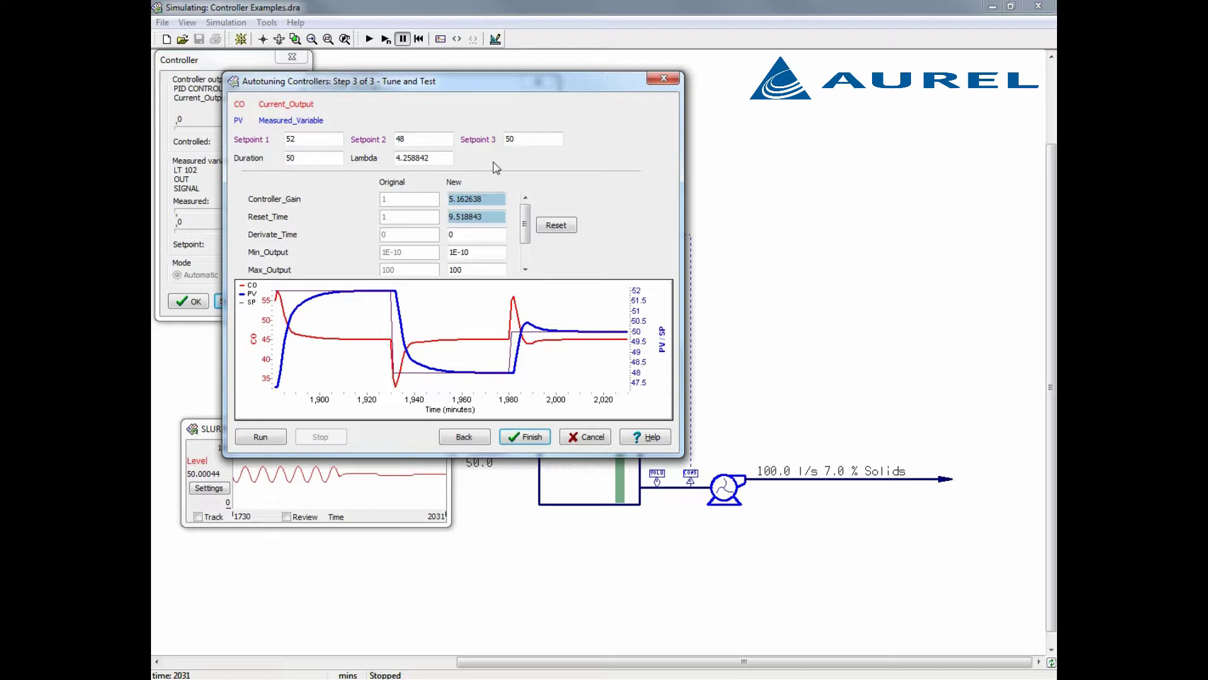
click(449, 159)
drag(446, 159, 360, 165)
text(8.5)
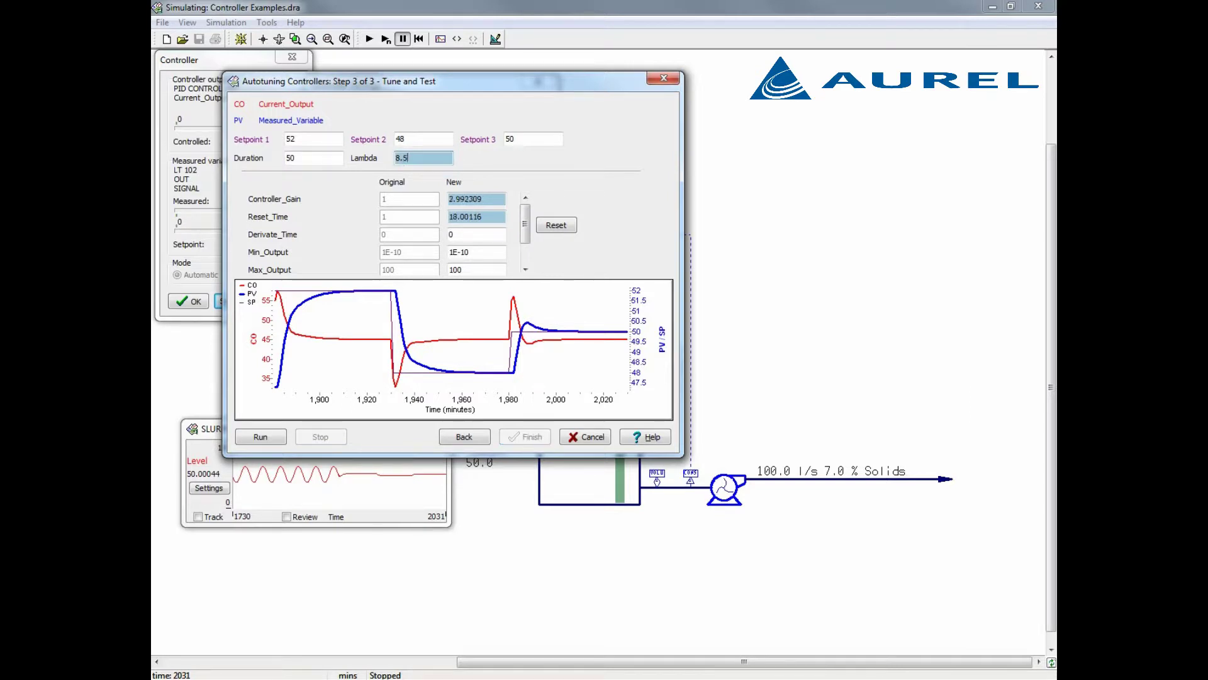
click(265, 436)
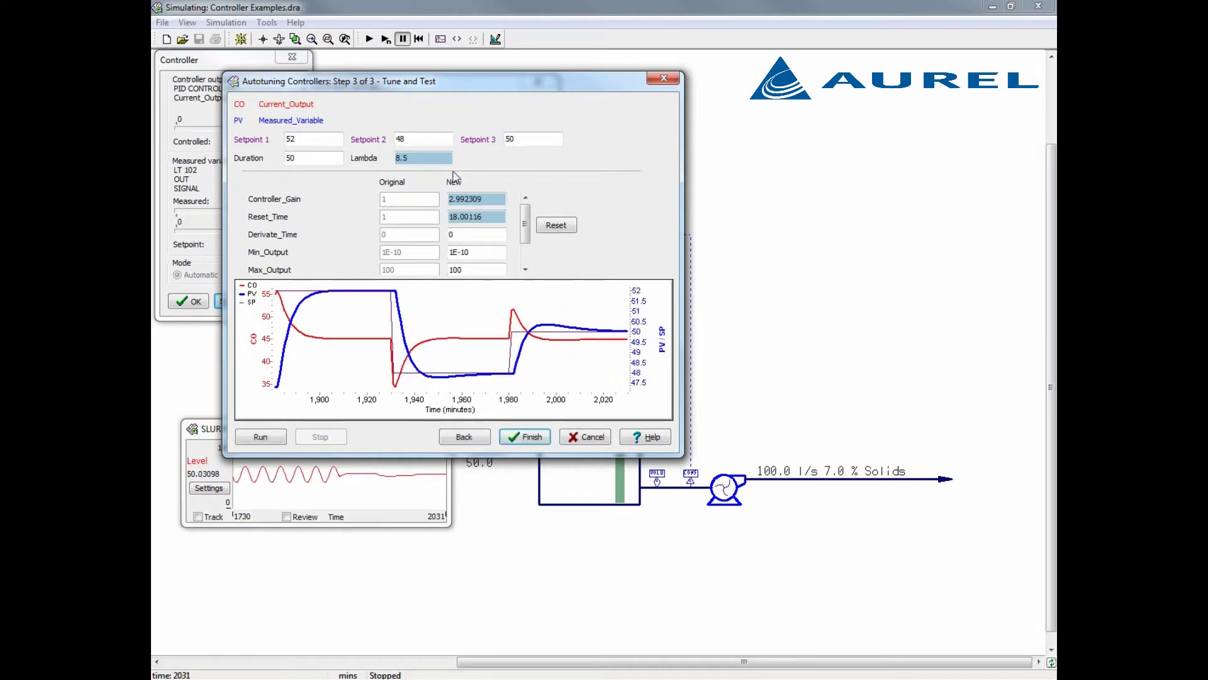
Retest with Lambda 4.25, giving gain 5.170415 and reset time 9.501159
double_click(429, 158)
text(4.)
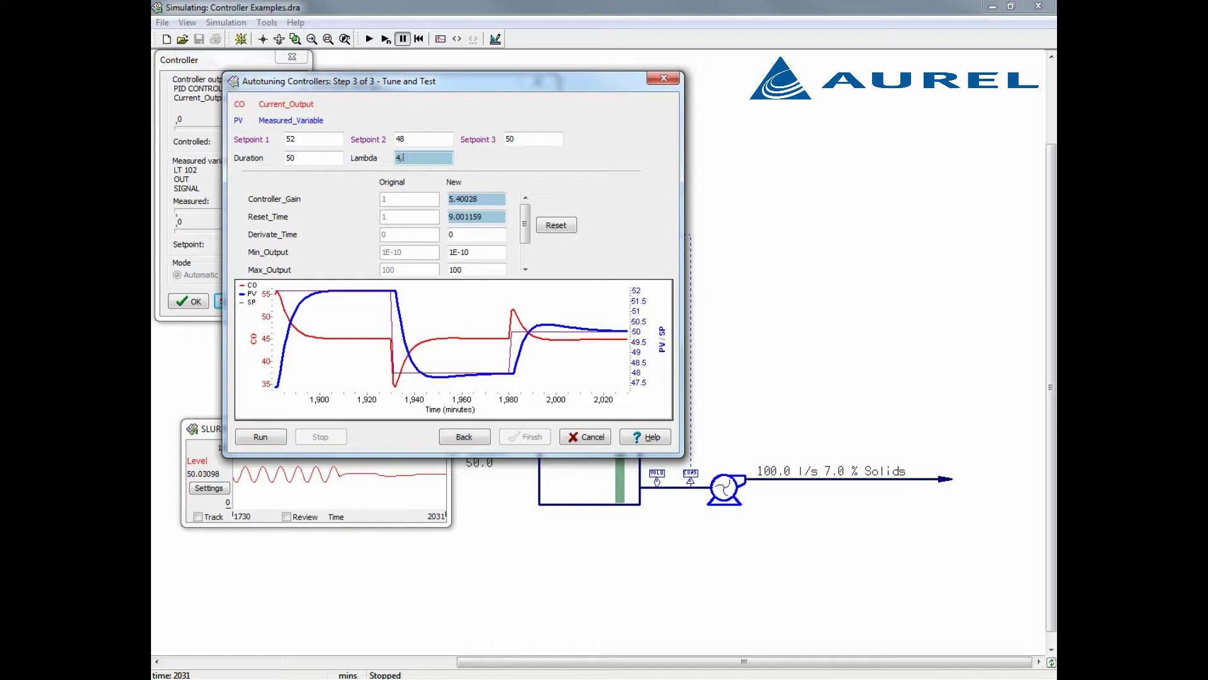
text(25)
click(274, 440)
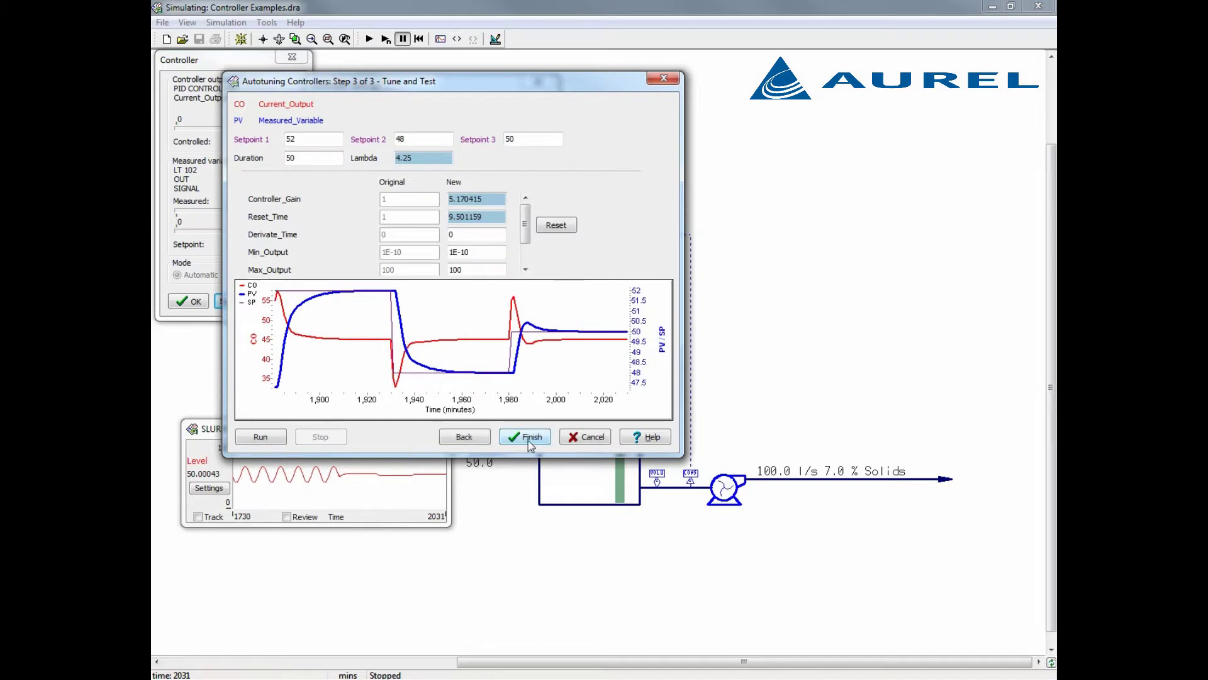
Apply the Lambda 4.25 level tuning, close the controller dialogs and resume the simulation
click(527, 438)
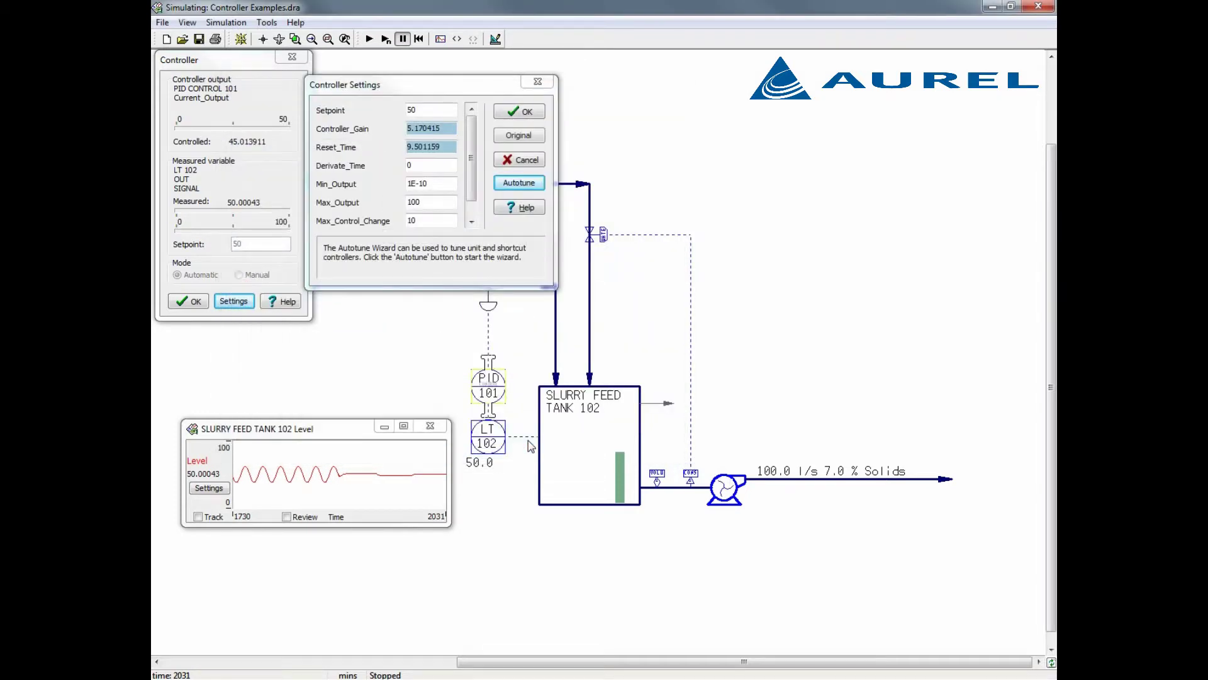
click(527, 117)
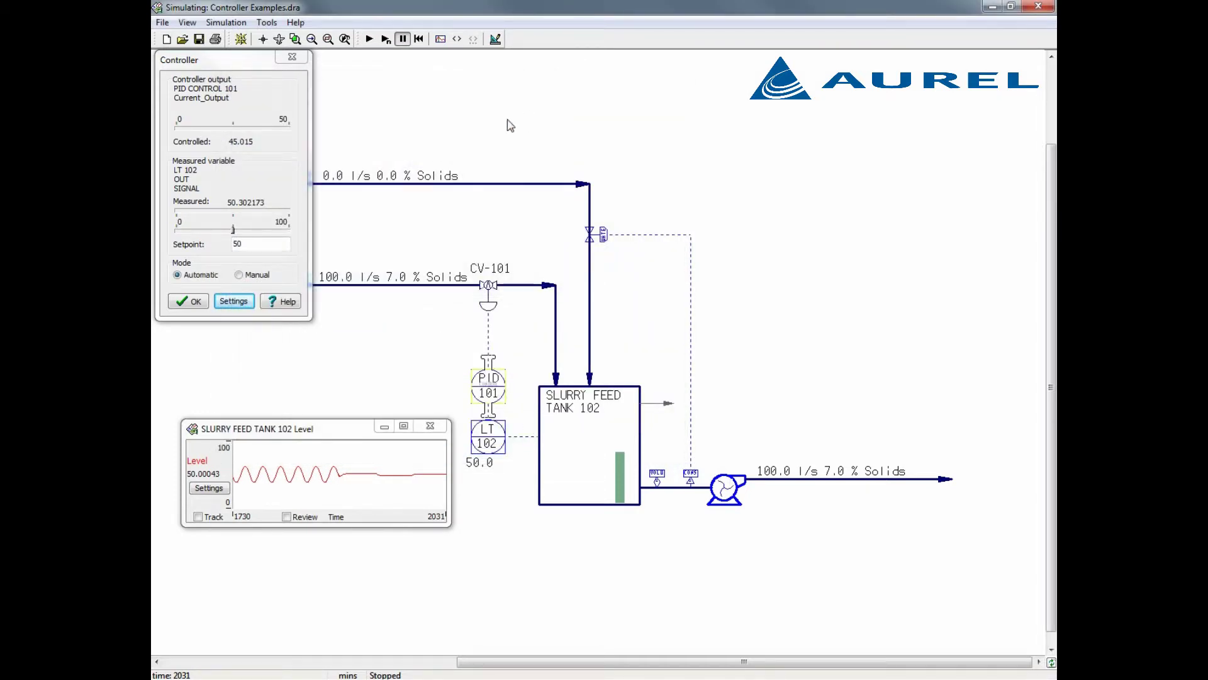
click(188, 300)
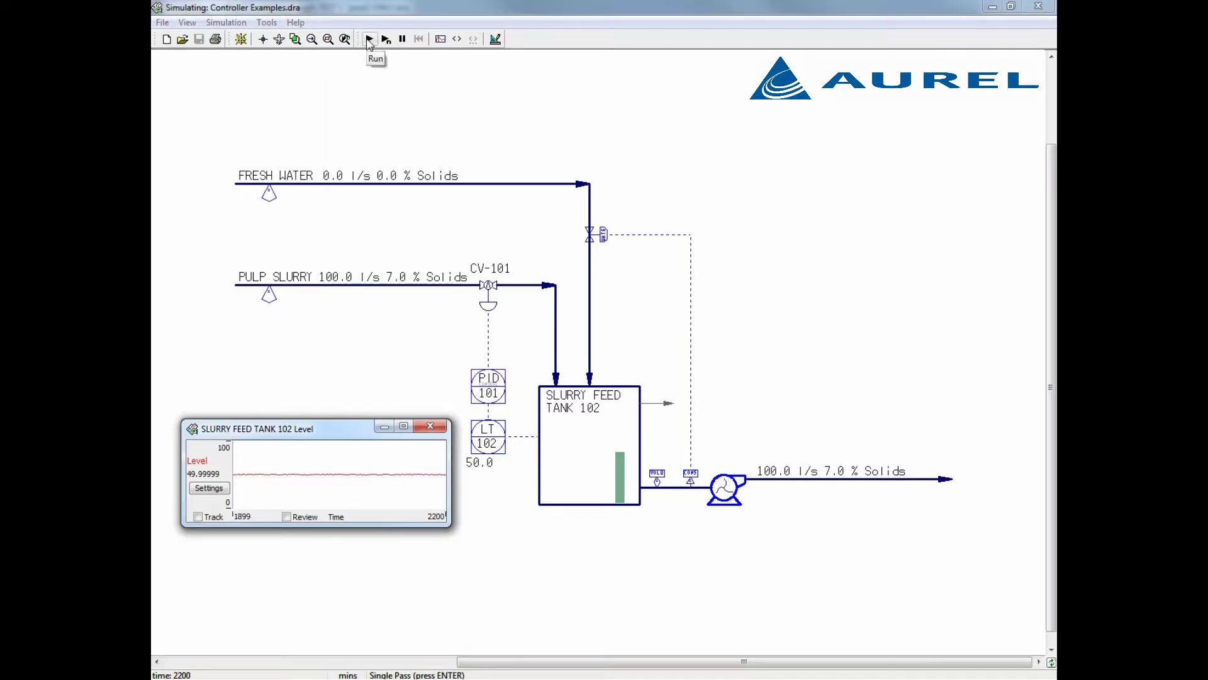
click(369, 39)
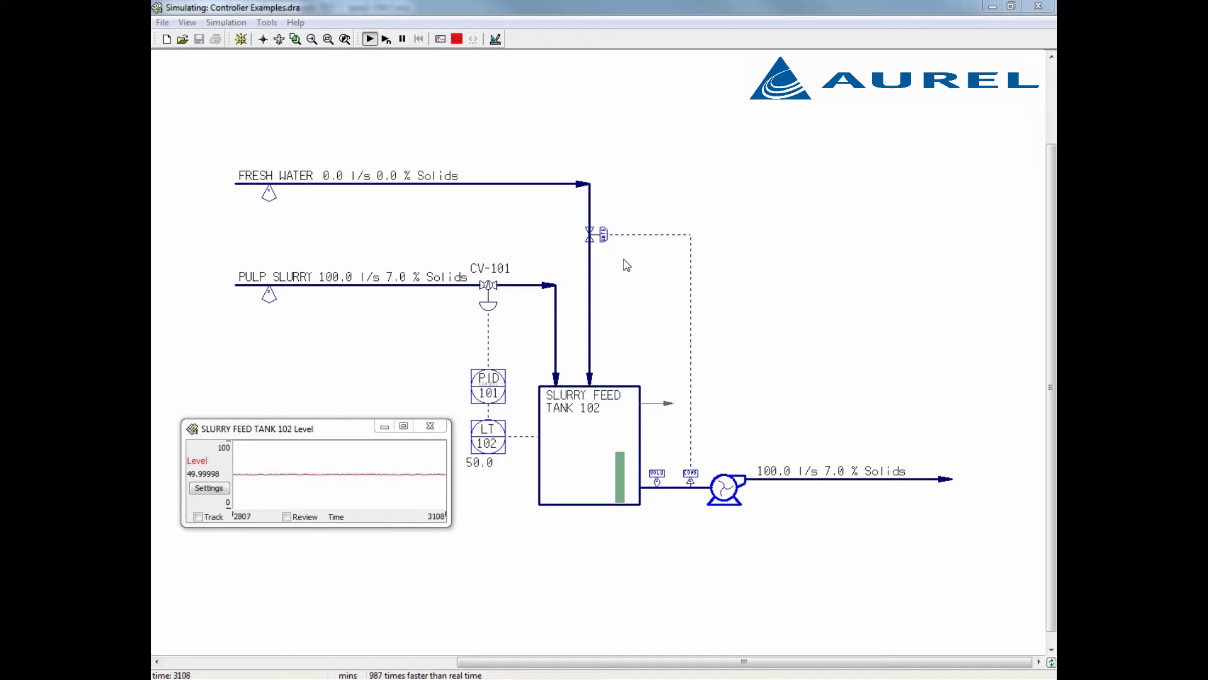
Set the fresh-water consistency controller output to 25 and bring up its tuning settings (gain 0.125, reset 5)
double_click(603, 239)
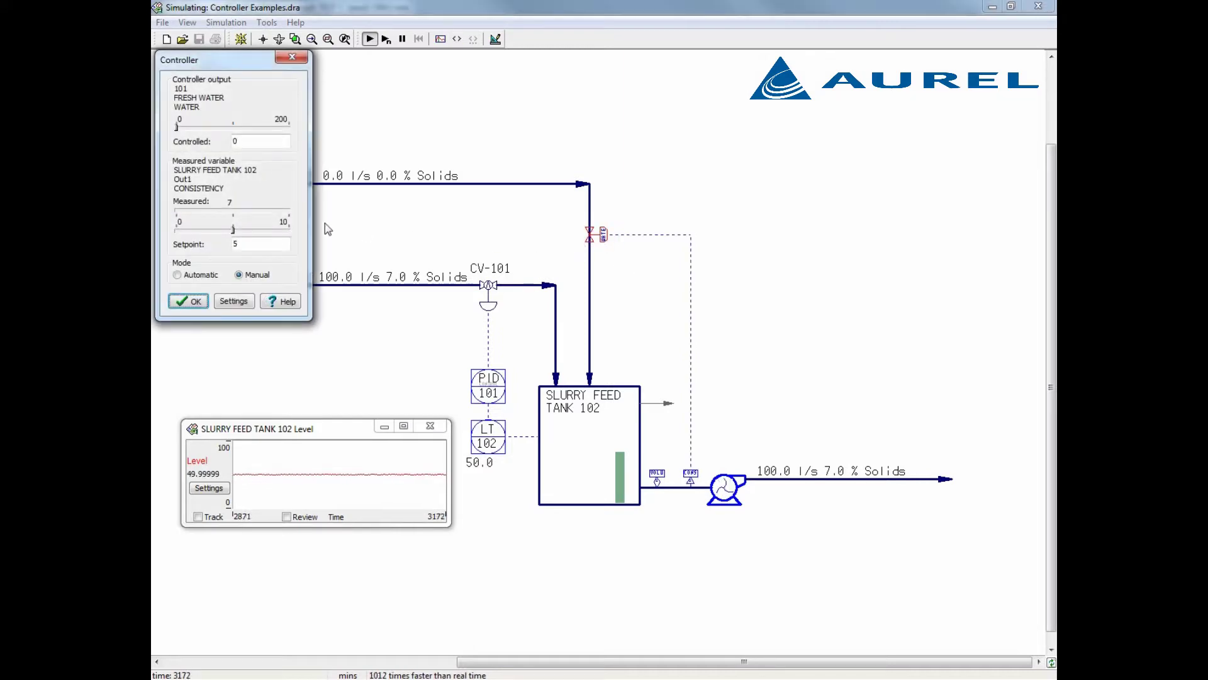
double_click(238, 141)
text(25)
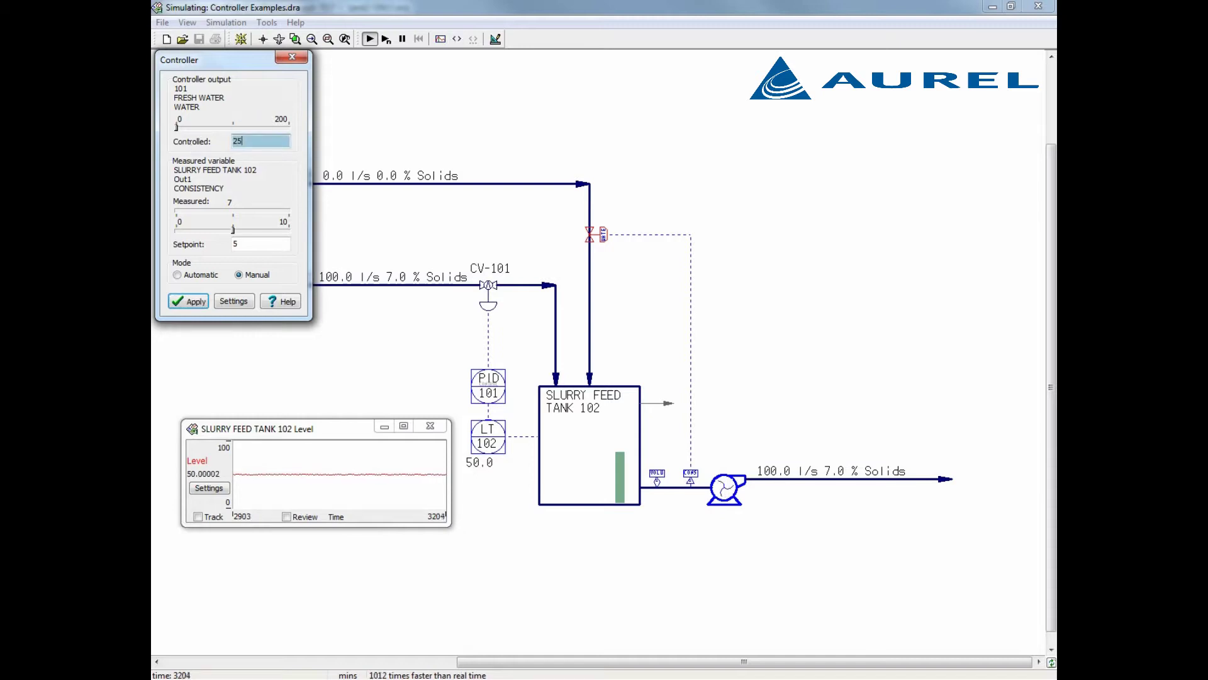
click(192, 302)
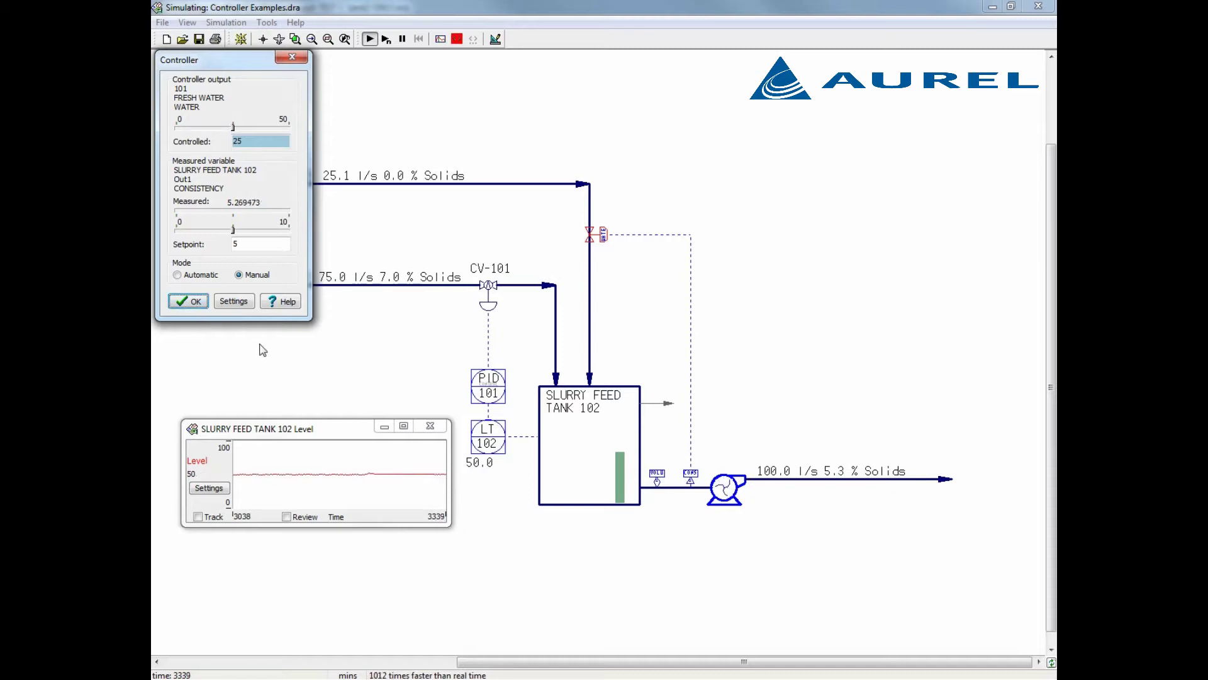
click(237, 302)
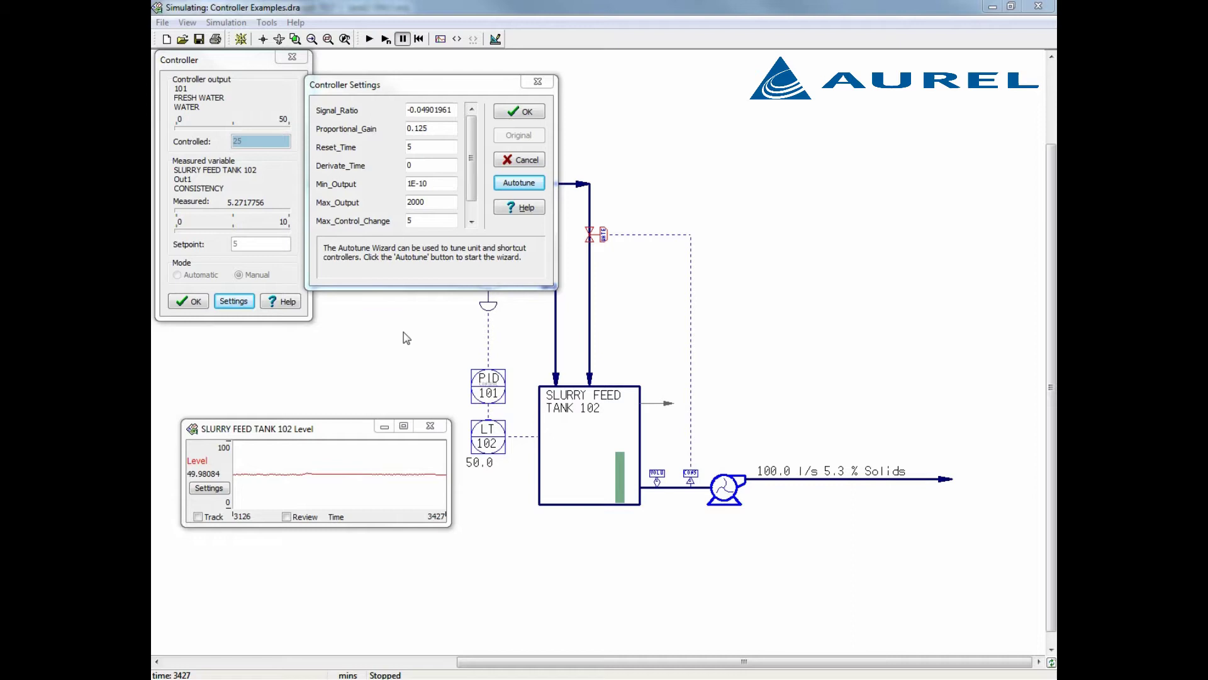
Bump-test the consistency loop, rerun it with a 60-minute duration, and move to model identification
click(523, 188)
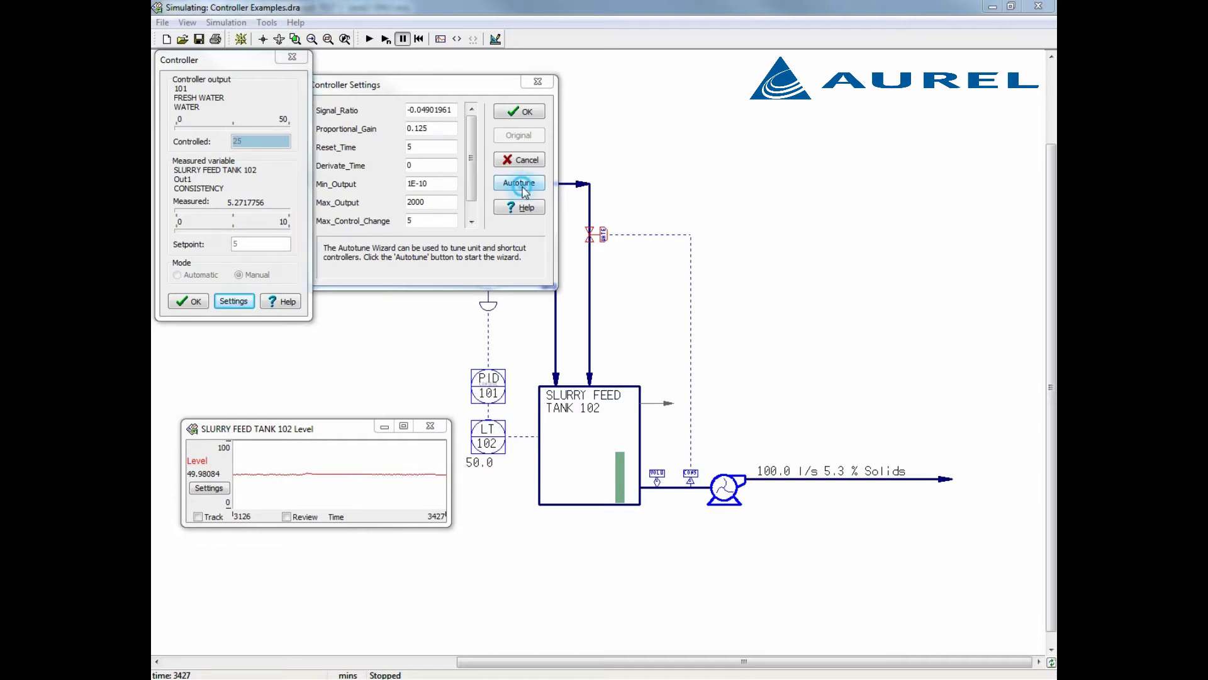
click(261, 361)
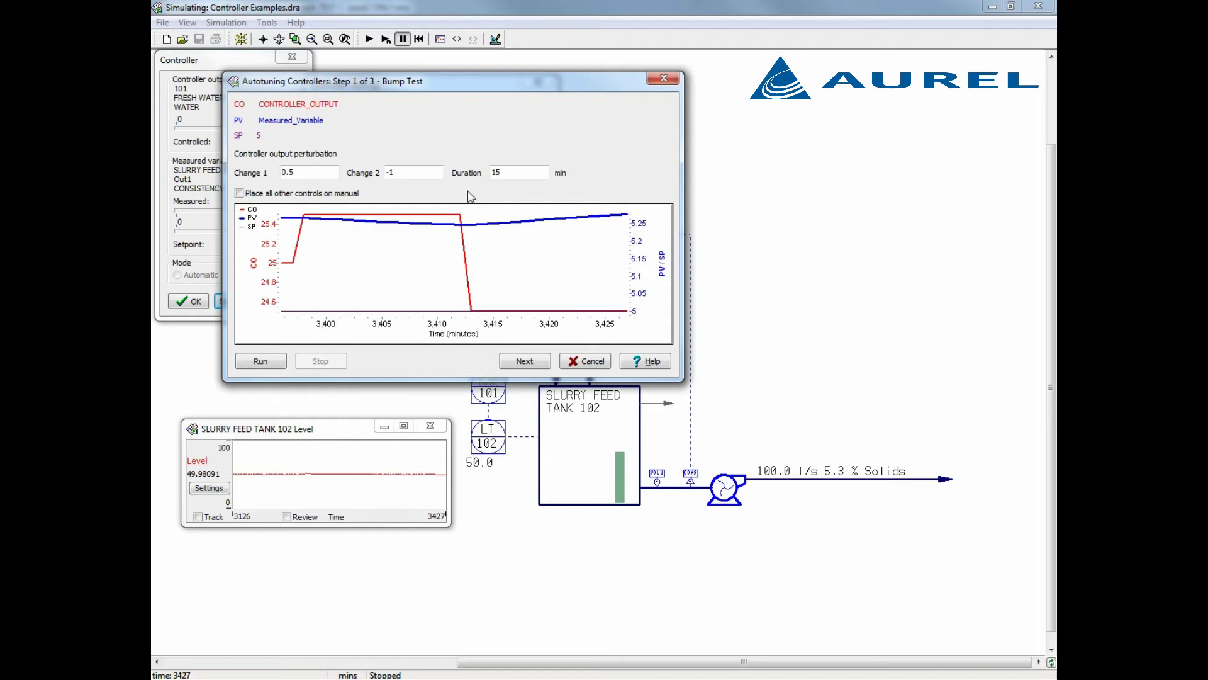
double_click(506, 172)
text(60)
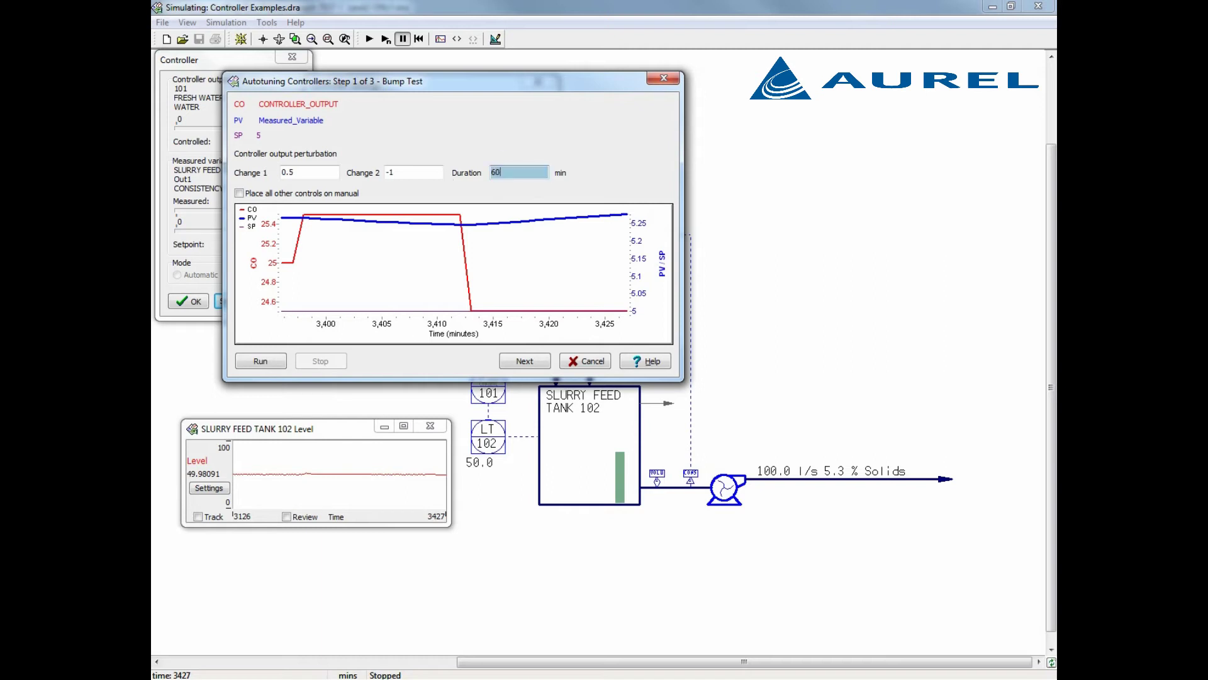
click(260, 361)
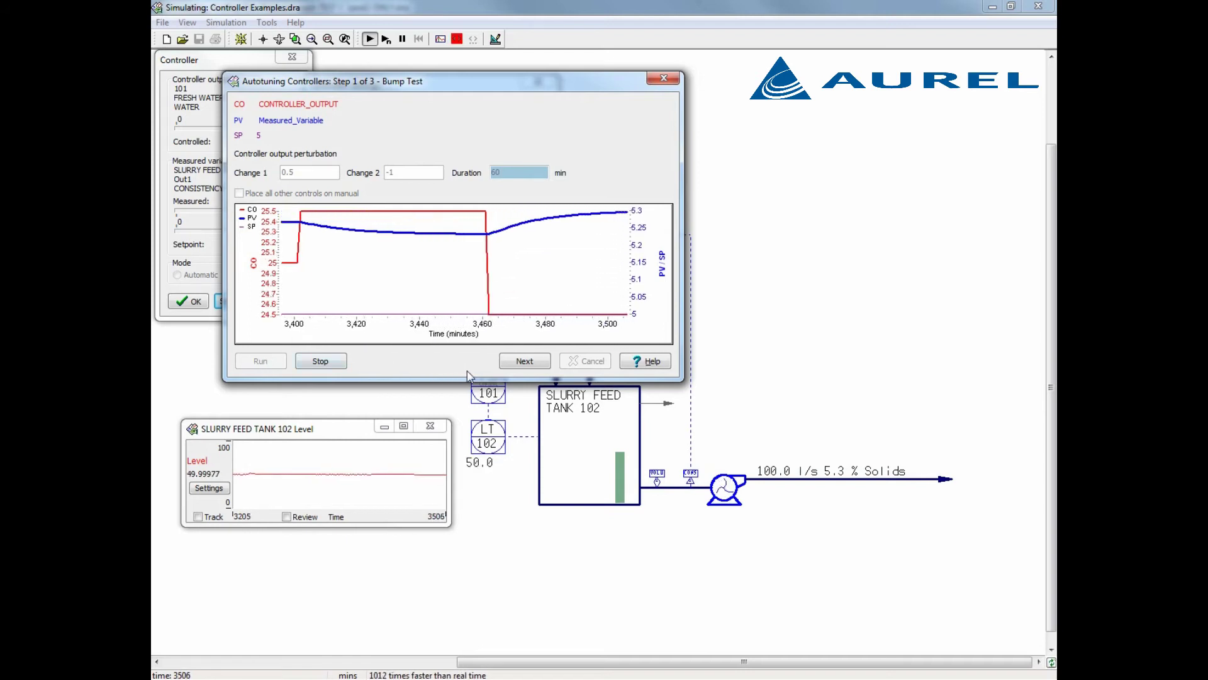
click(520, 364)
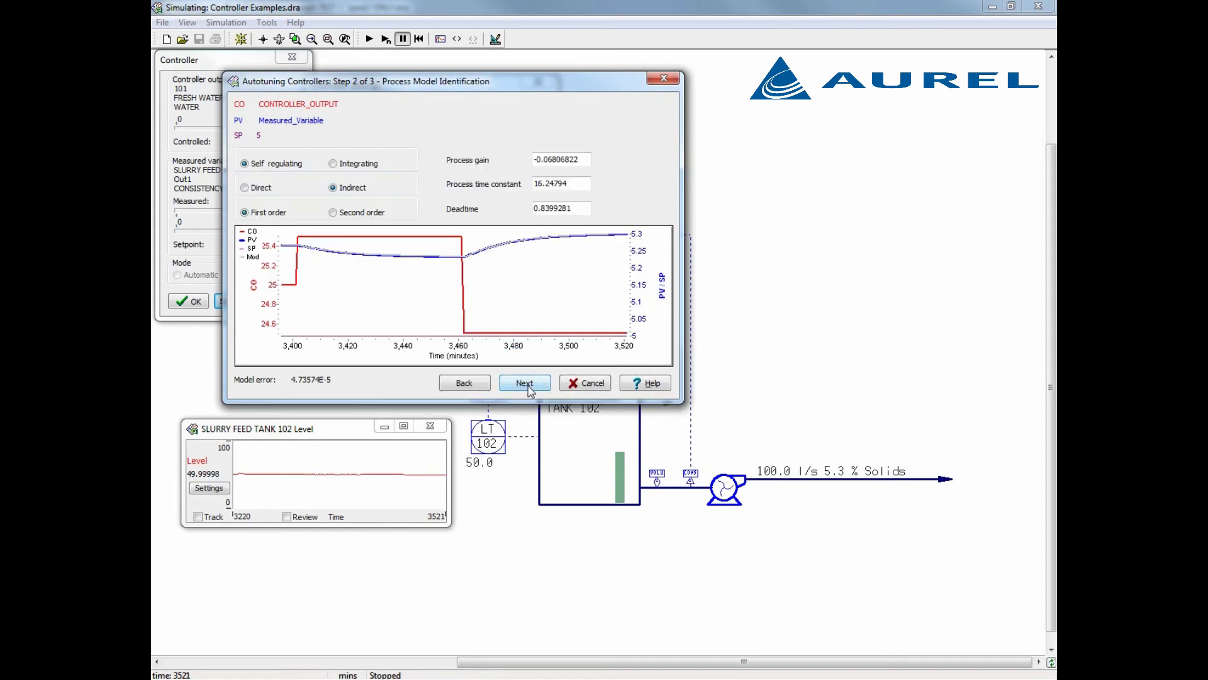
Test and apply the consistency tuning (gain 0.327686, reset 16.24794) in automatic, then resume the simulation
click(529, 386)
click(281, 440)
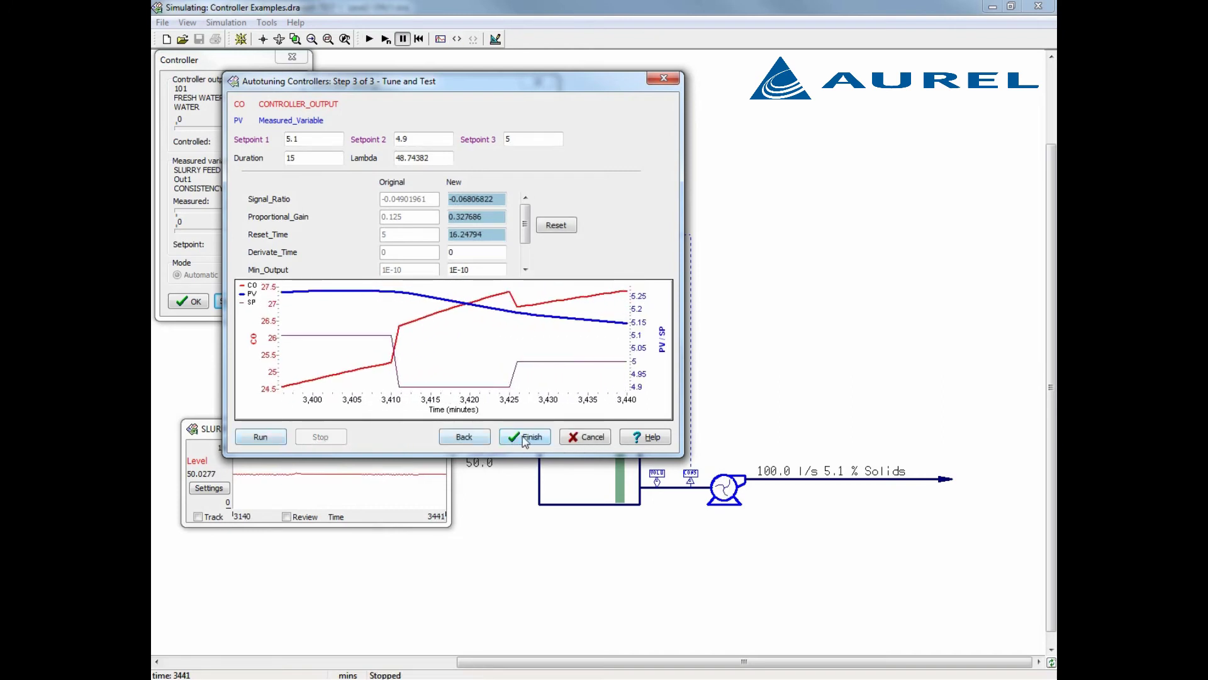
click(525, 437)
click(518, 112)
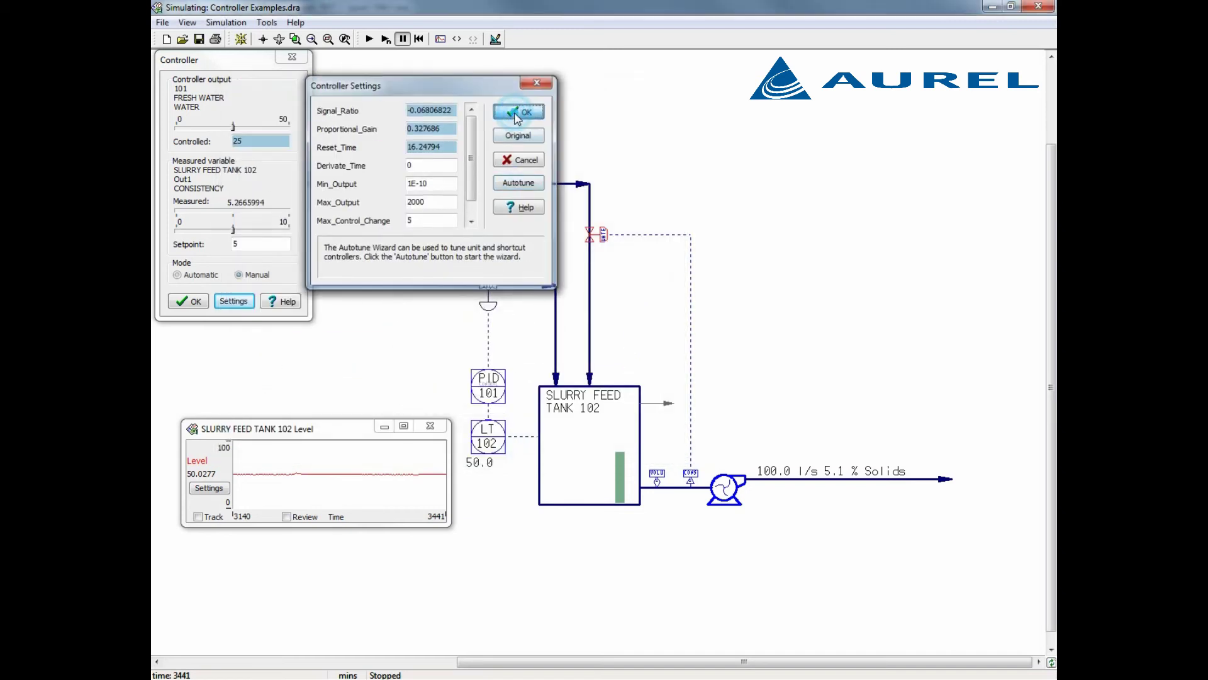
click(188, 293)
click(370, 40)
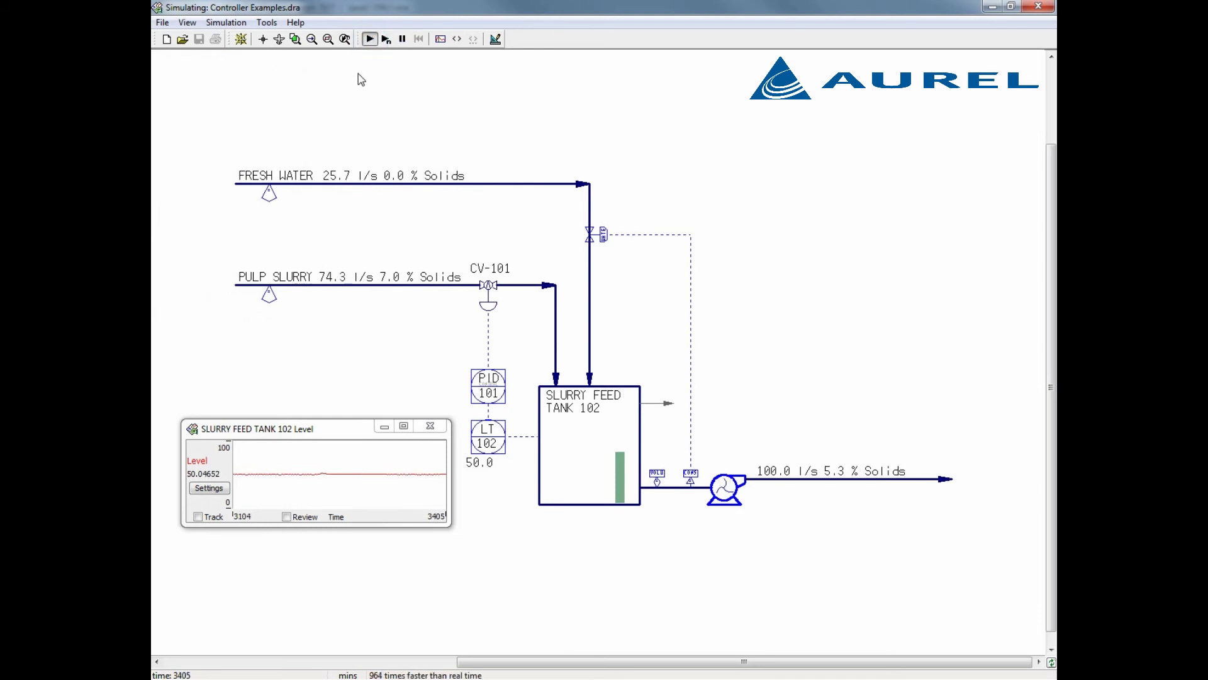